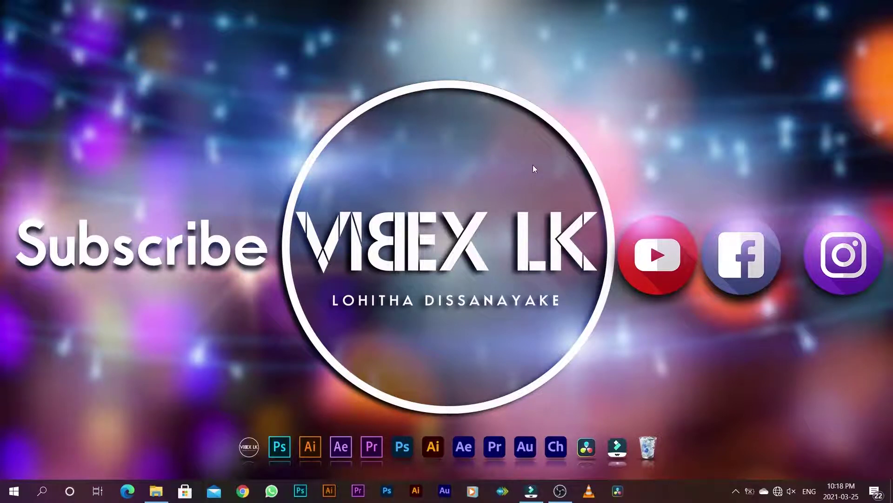
Import VID_20210319_122630 from File Explorer and drop it at the start of track 2
click(531, 497)
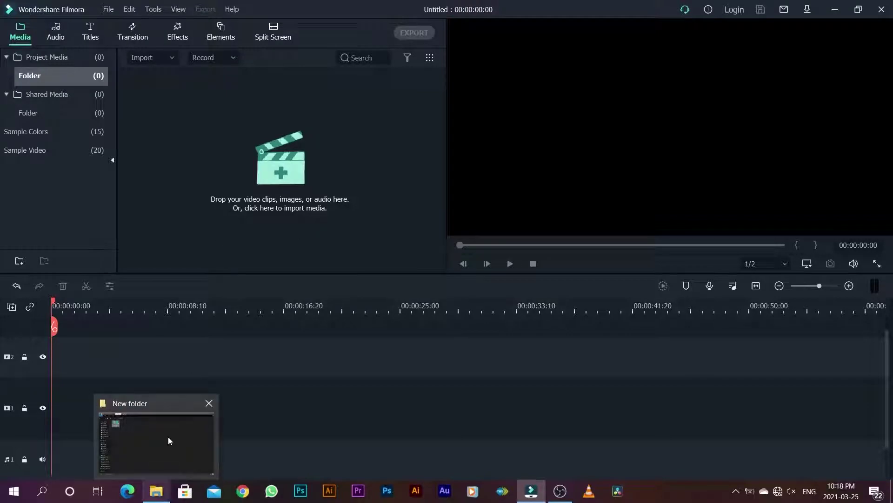
click(157, 493)
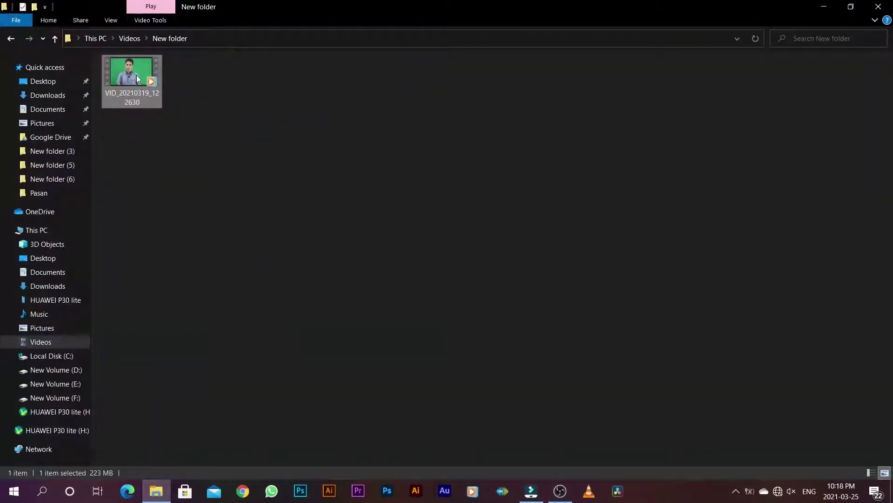
drag(125, 73, 529, 481)
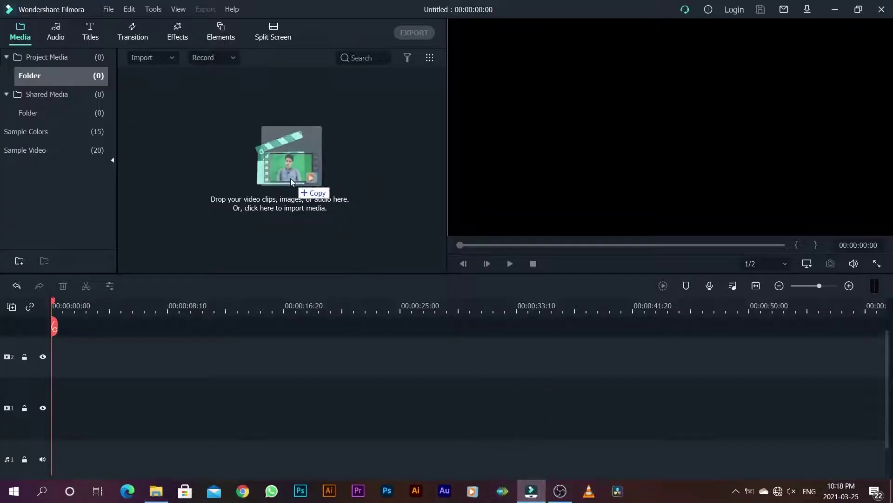
drag(529, 478, 286, 182)
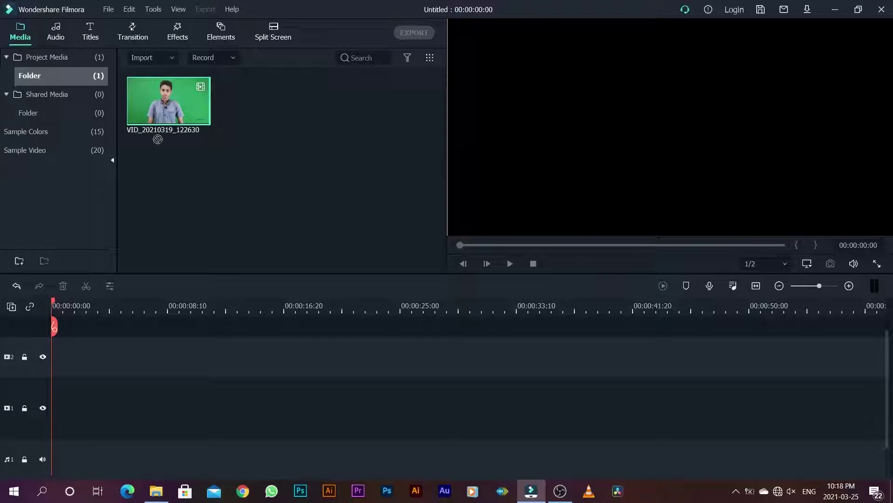
drag(158, 140, 101, 372)
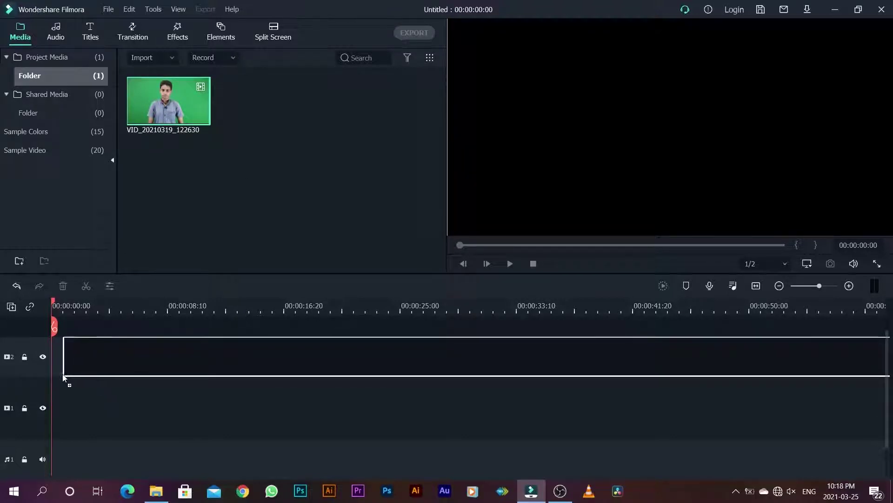
drag(62, 377, 60, 379)
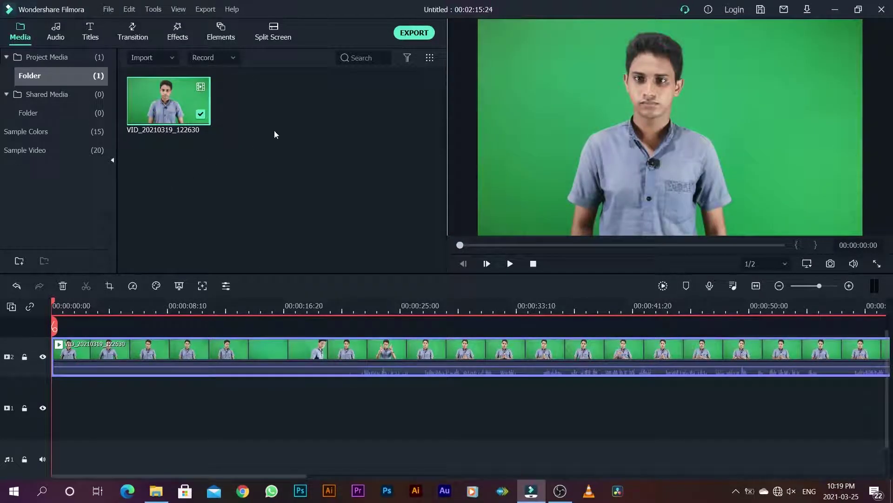
Import black-brick-wall-textured-background to the start of track 1 and move the playhead to about 20 seconds
right_click(252, 117)
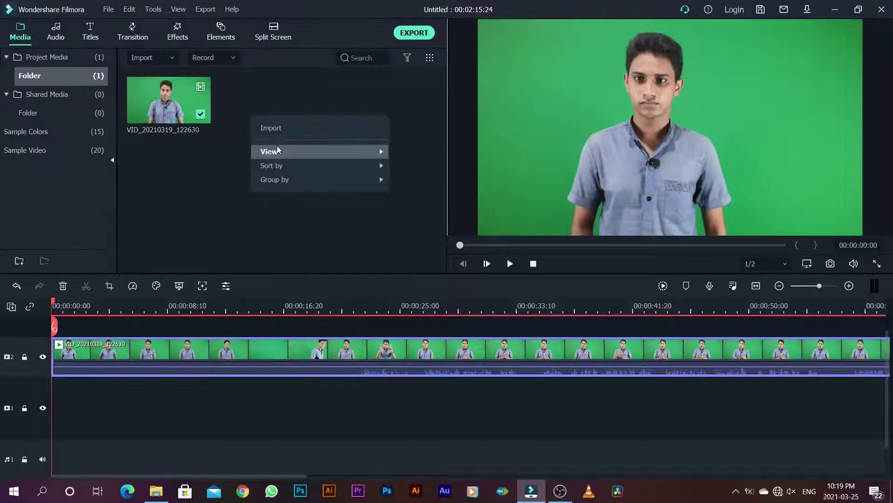
click(274, 134)
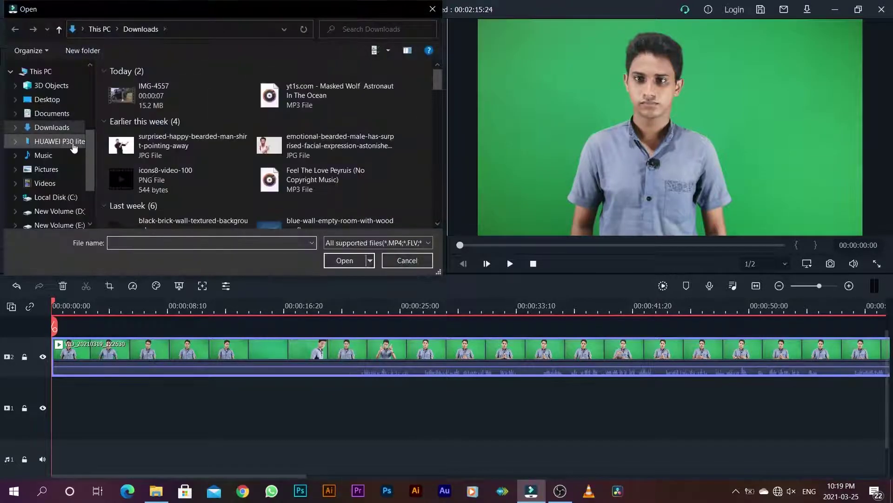
scroll(209, 173, down, 3)
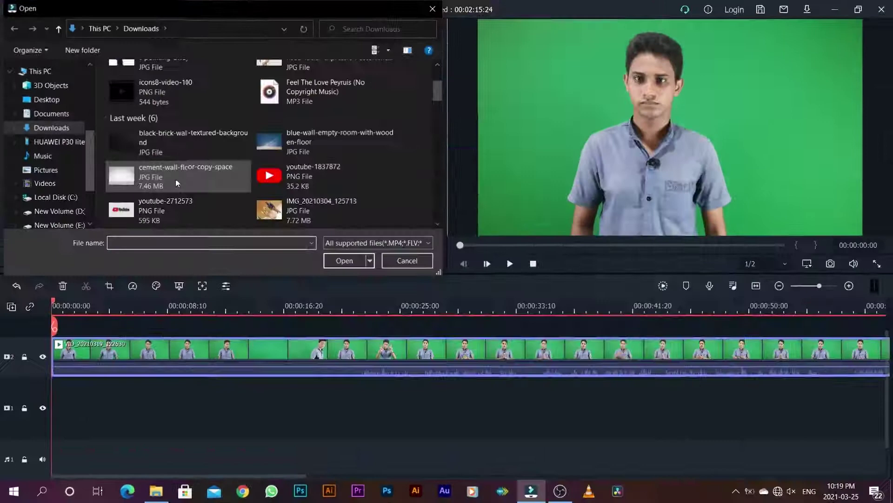
click(186, 142)
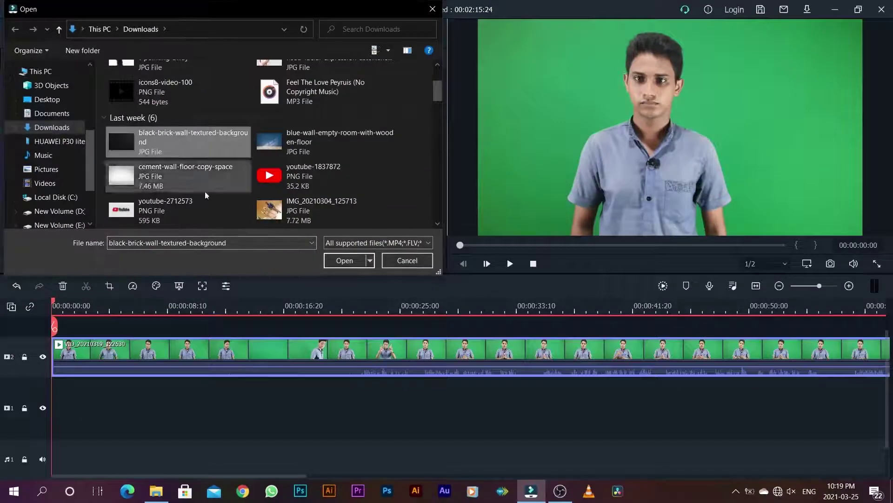
click(346, 260)
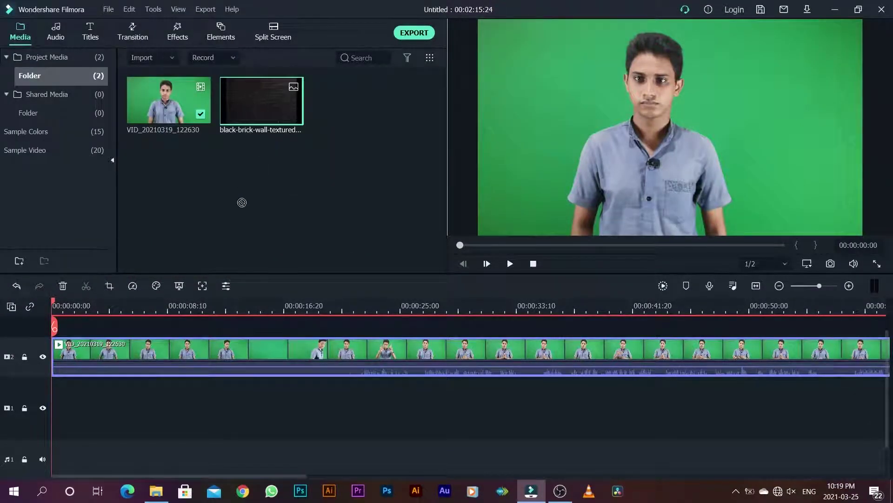
mouse_move(242, 202)
mouse_down()
mouse_move(176, 390)
mouse_move(55, 399)
mouse_up()
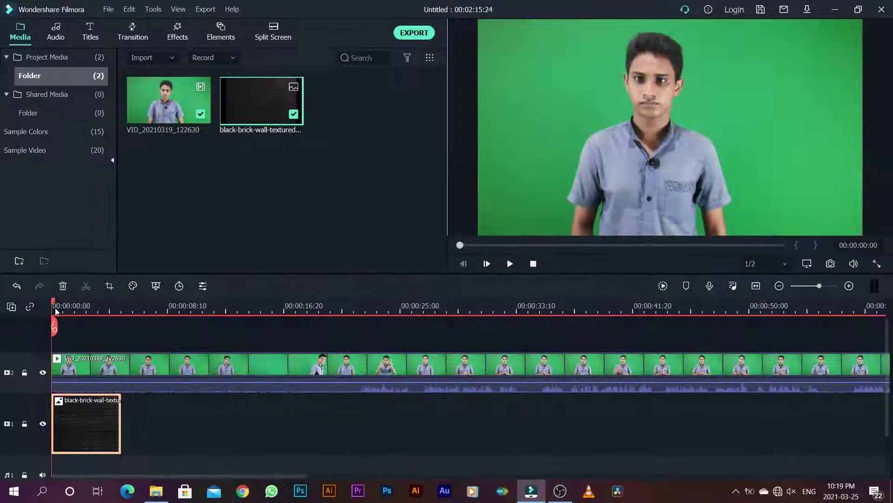
drag(100, 308, 360, 354)
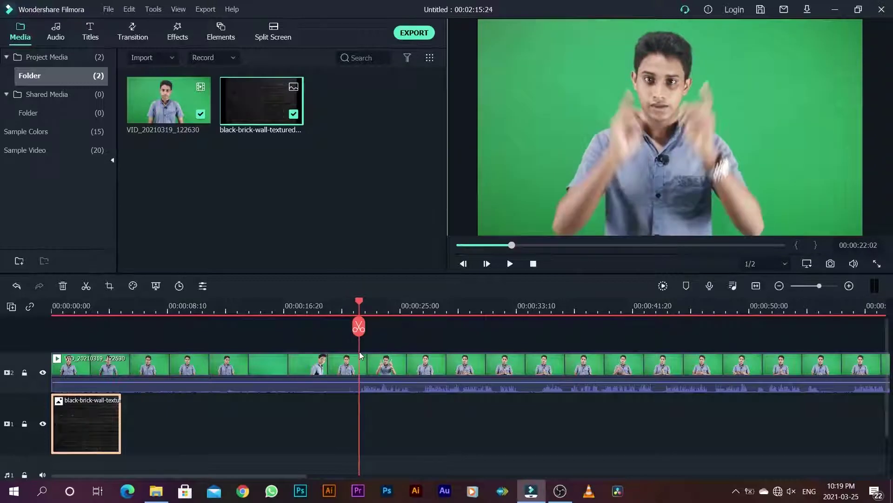
Split the presenter clip at the playhead with Ctrl+B and delete the opening 22 seconds
click(335, 372)
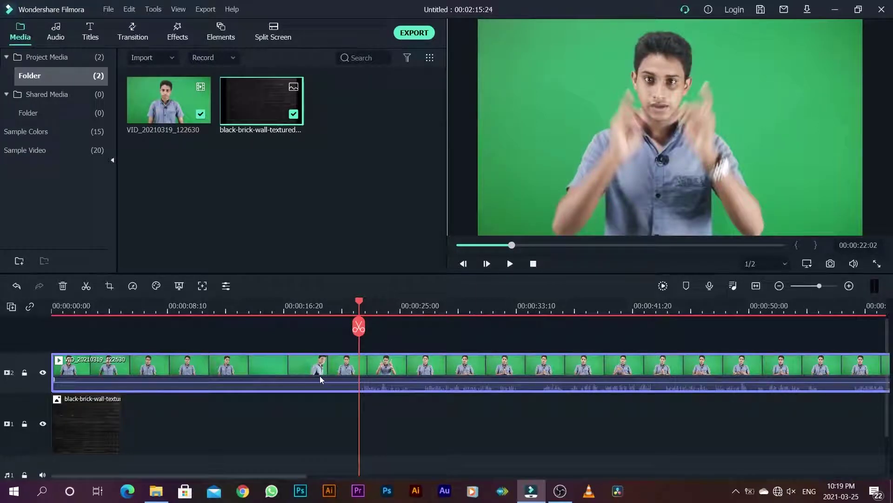
key(ctrl+b)
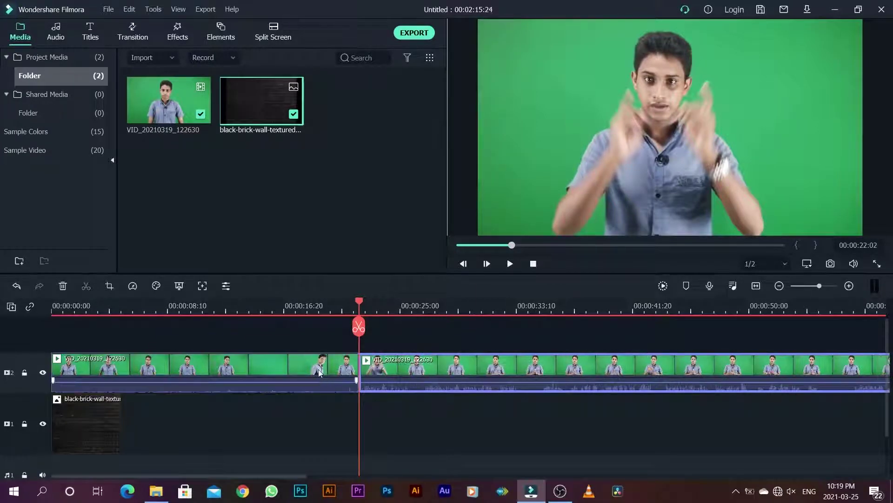
click(319, 372)
key(Delete)
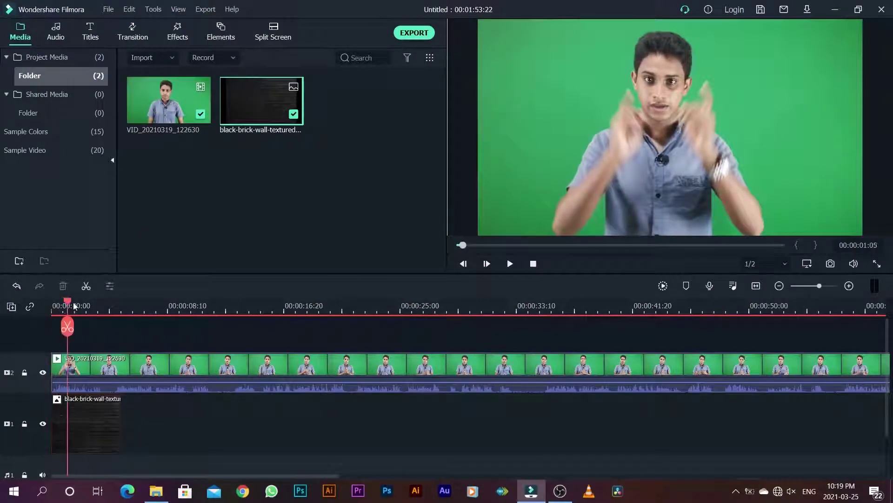
Preview the trimmed clip from about 6 seconds, then return the playhead to the start
drag(75, 306, 138, 318)
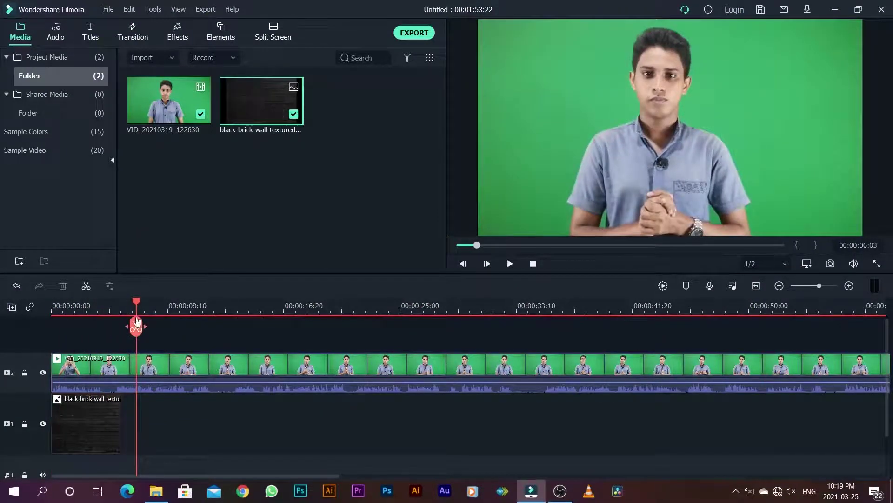
key(space)
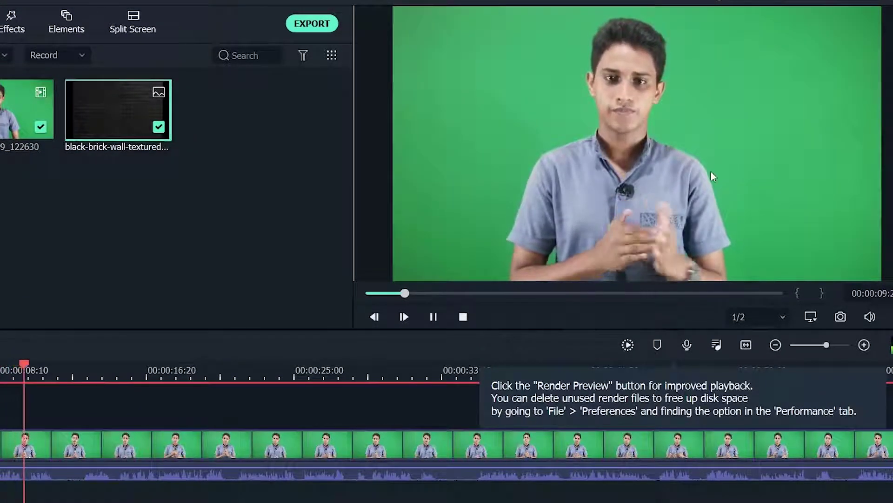
key(space)
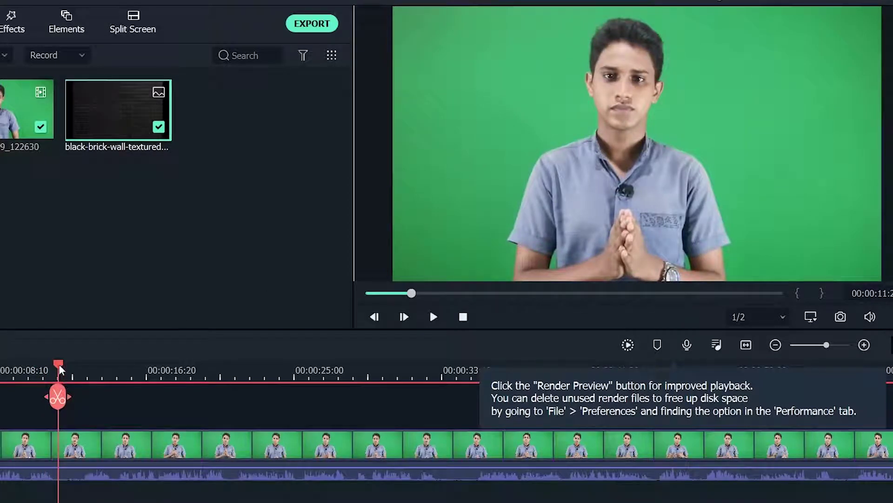
drag(58, 363, 49, 314)
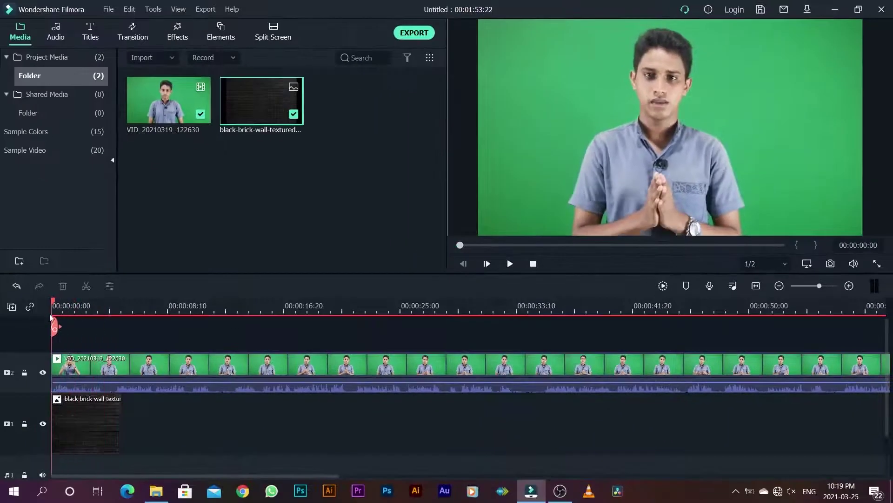
Open Show Properties for the VID clip on track 2 to reveal Transform, Compositing and Chroma Key
click(177, 371)
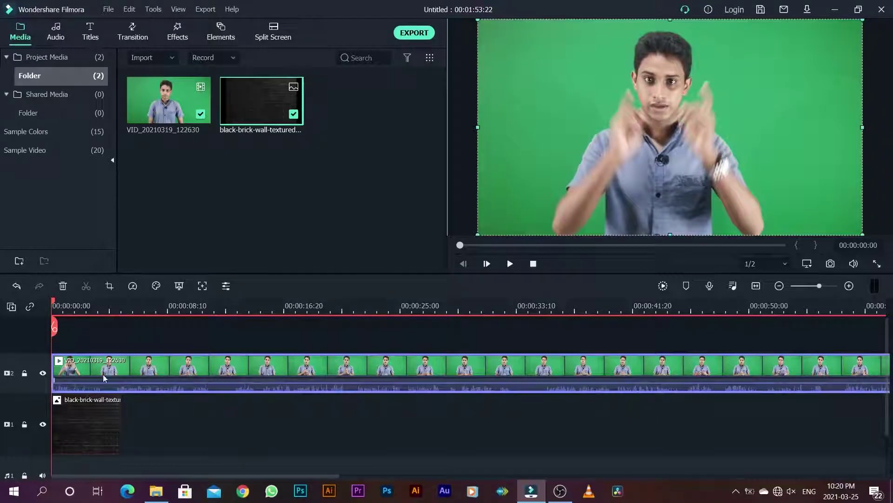
right_click(302, 366)
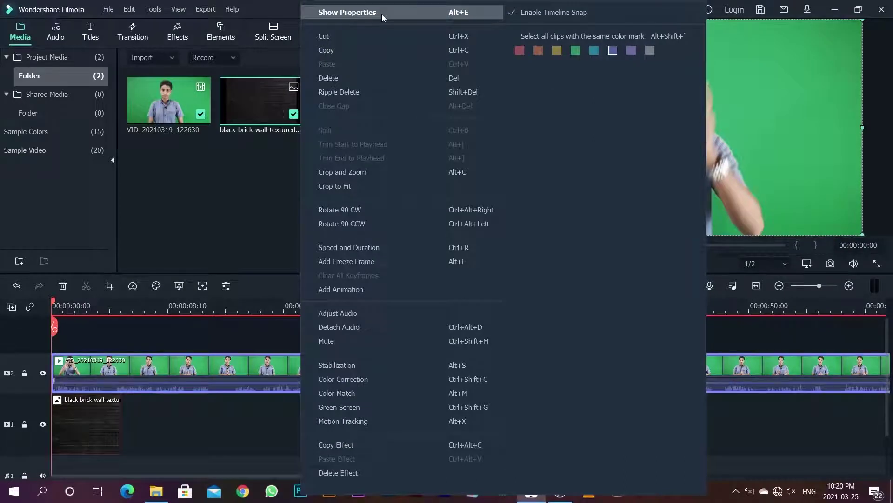
click(381, 14)
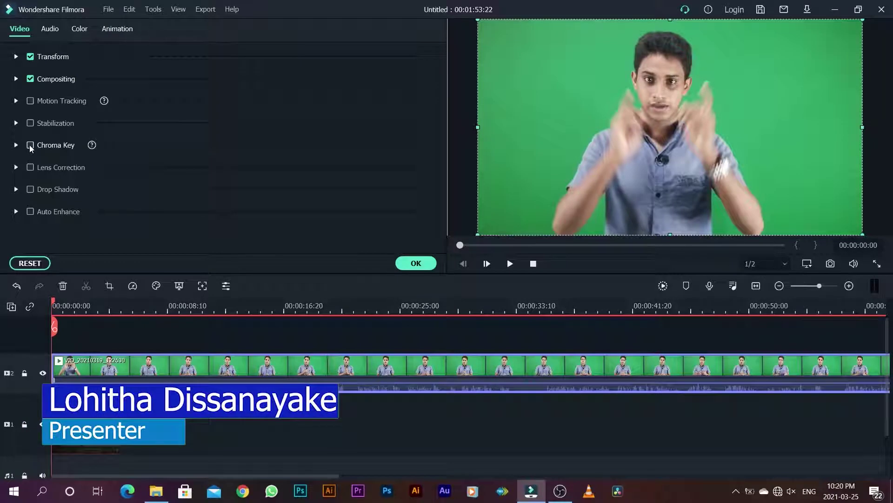
Enable Chroma Key on the presenter clip and hide brick-wall track 1
click(30, 146)
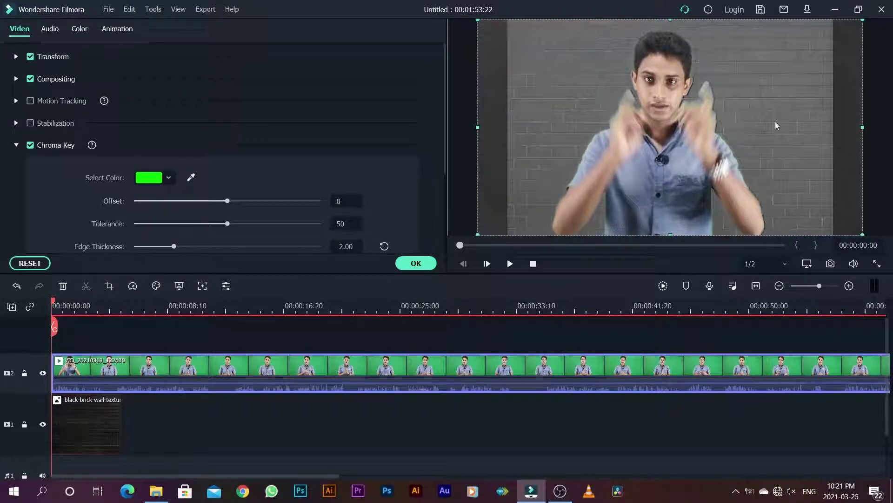
click(43, 425)
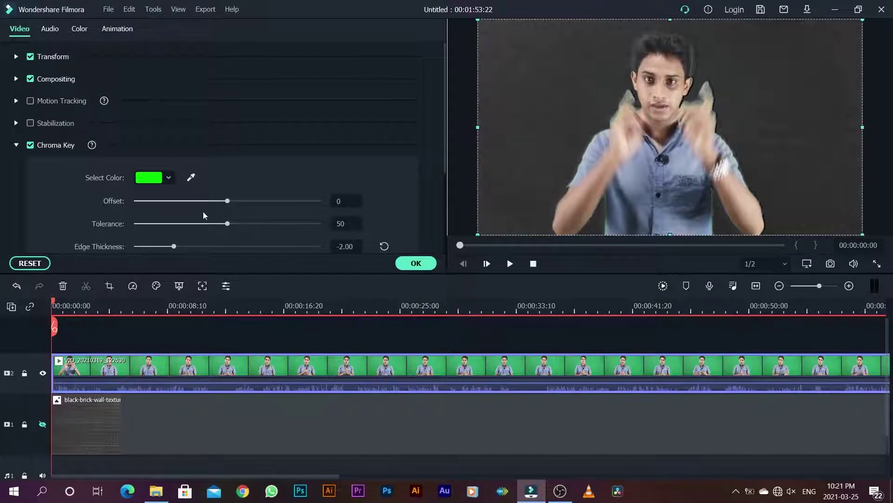
Try Chroma Key Offset values from 1 up to 100, settling around 12
scroll(75, 210, down, 1)
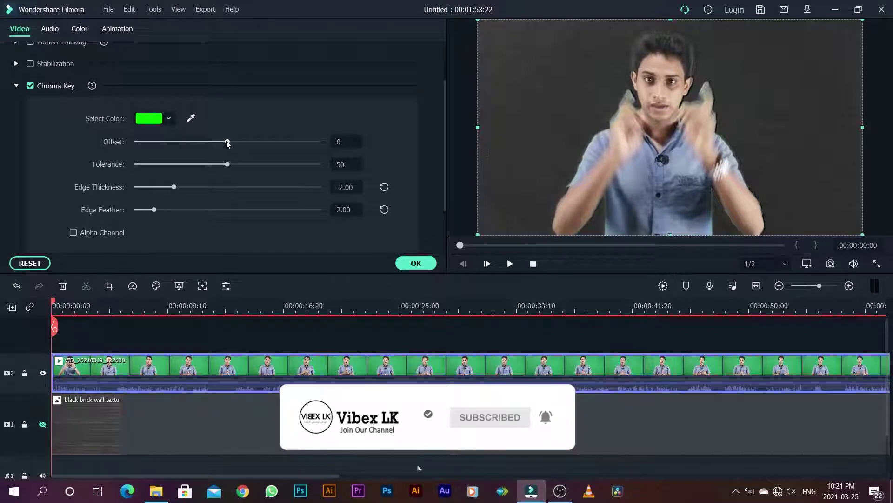
drag(227, 142, 240, 145)
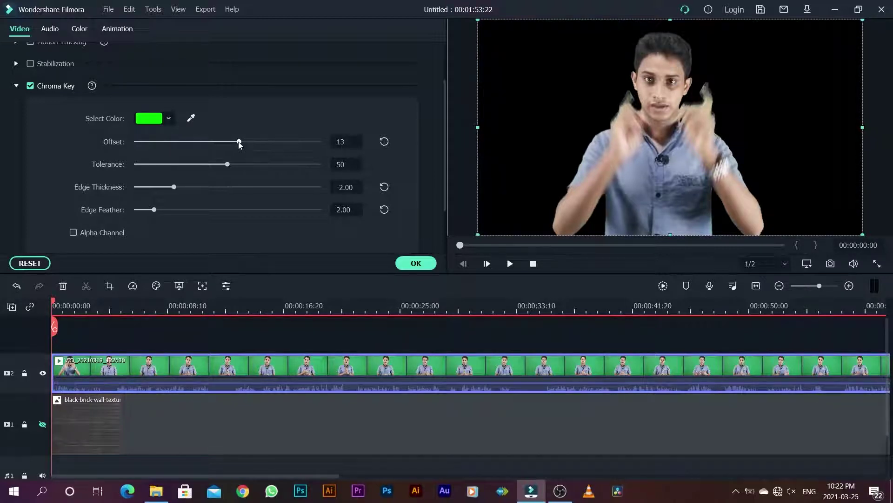
drag(239, 143, 237, 144)
drag(247, 141, 352, 152)
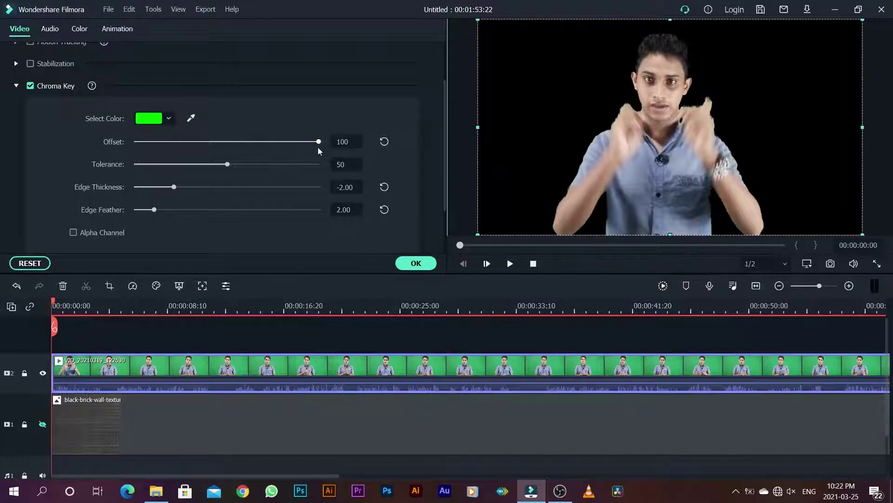
drag(319, 142, 195, 164)
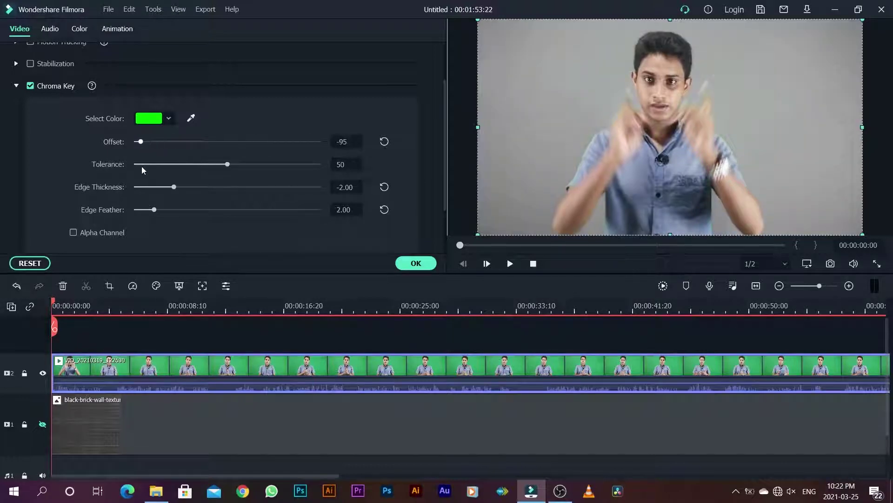
drag(137, 167, 239, 158)
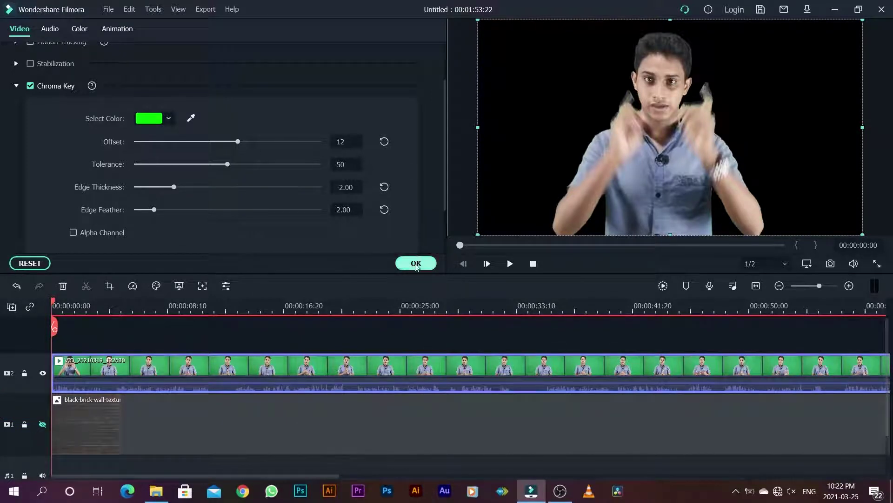
Accept the chroma key settings, unhide track 1 and select the brick-wall clip
click(416, 263)
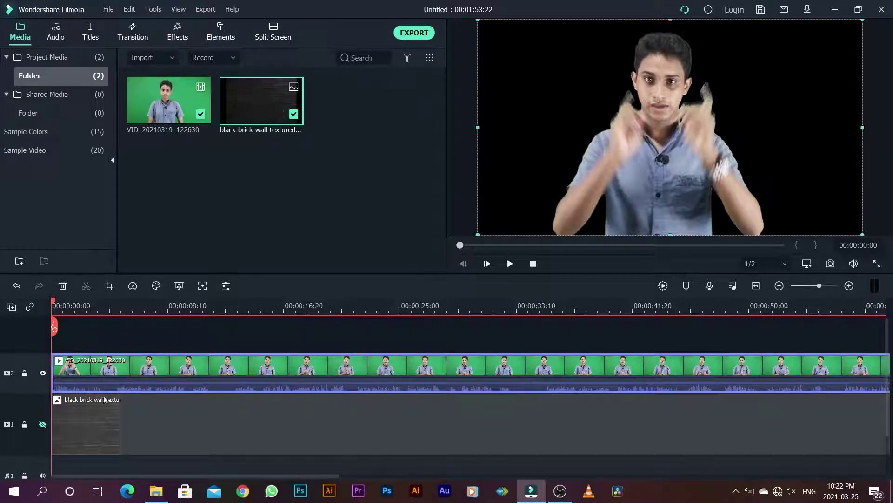
click(42, 424)
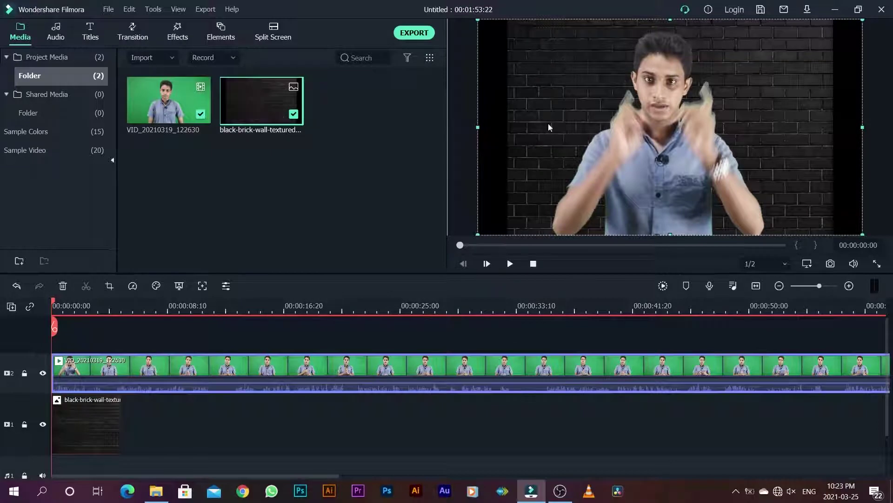
click(96, 412)
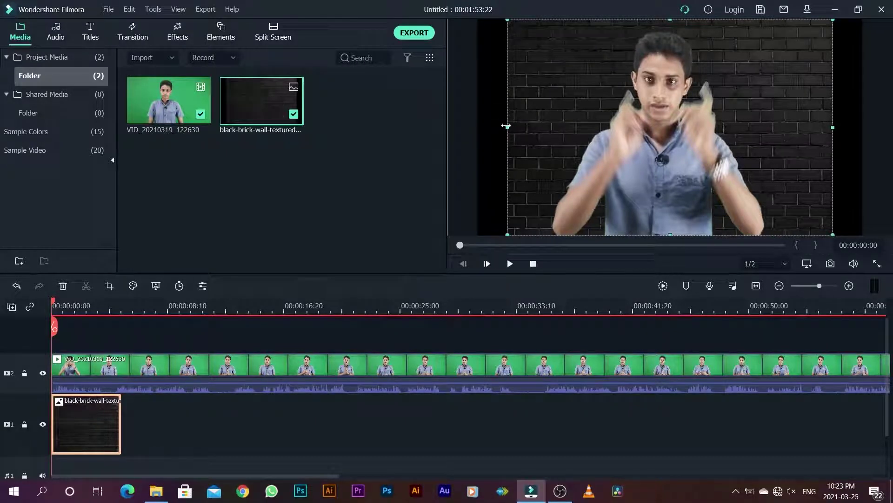
Stretch the brick-wall image out to the frame's left and right edges, then preview from the start
drag(507, 127, 478, 131)
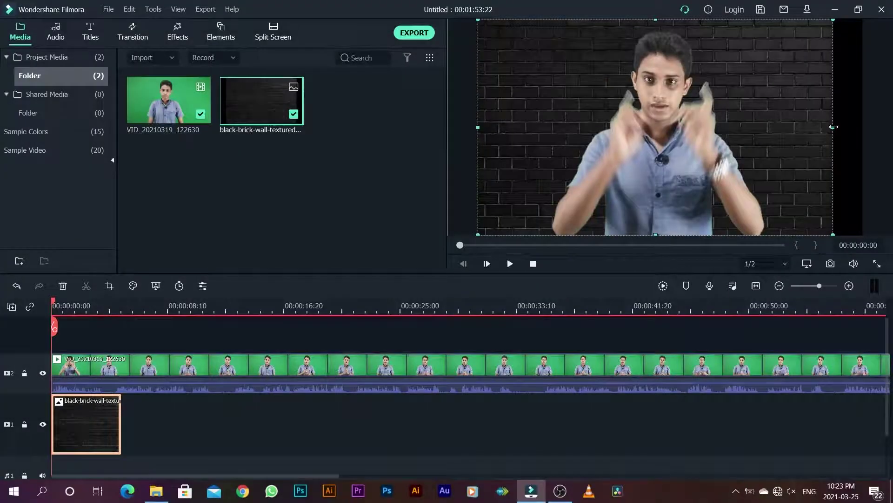
drag(834, 126, 864, 132)
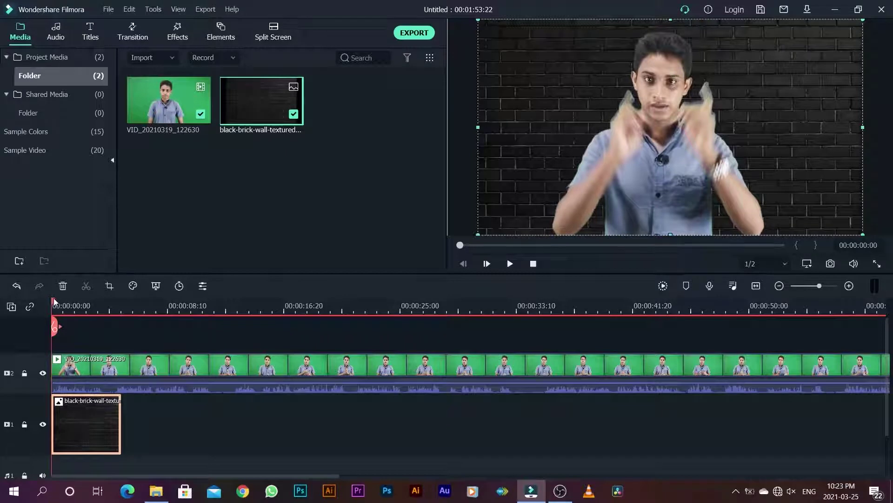
drag(54, 302, 52, 301)
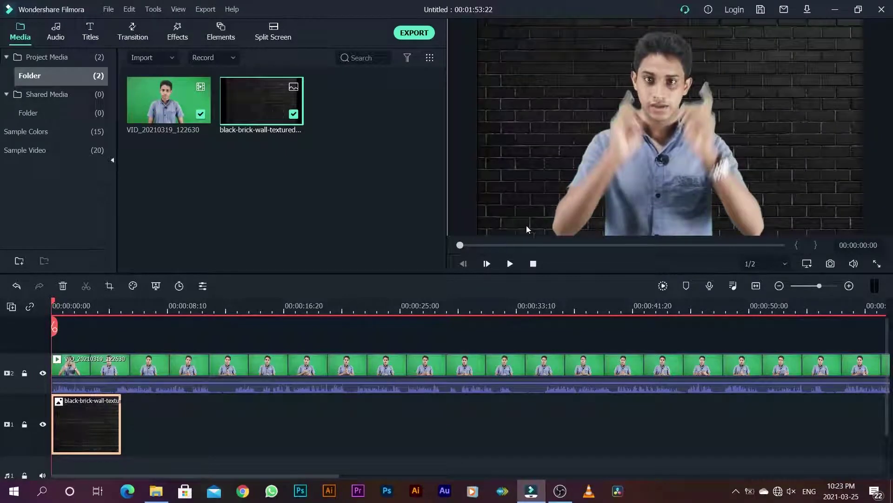
key(space)
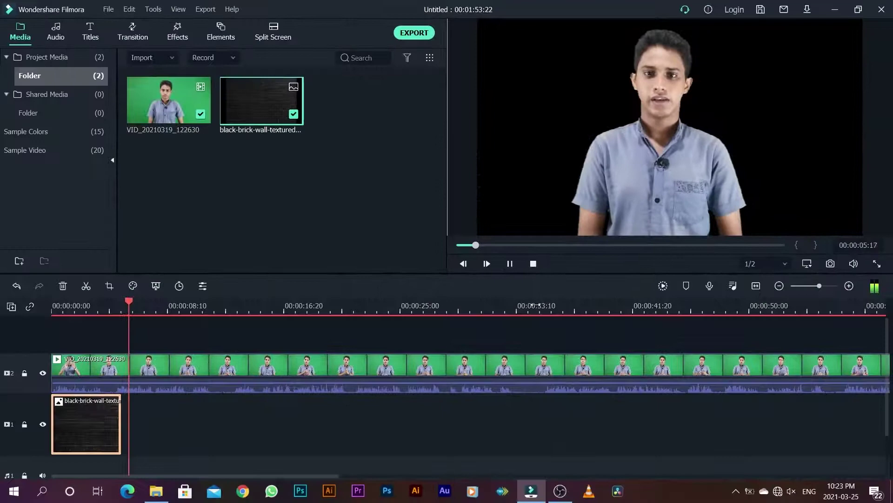
key(space)
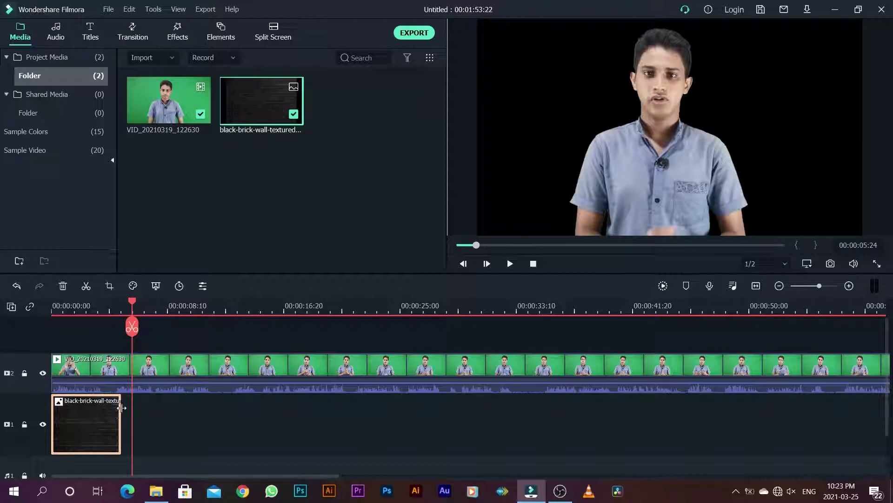
Drag the brick-wall clip's right edge out to about 1:25 on the timeline
drag(120, 408, 830, 417)
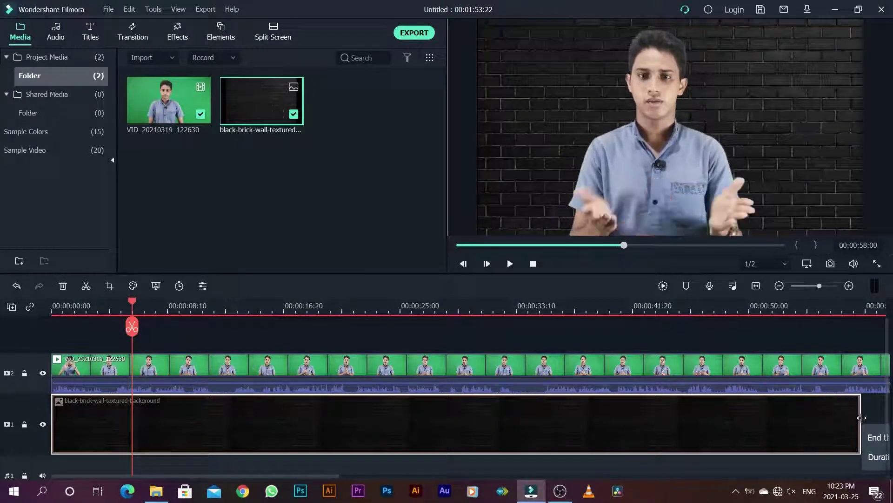
drag(830, 418, 836, 419)
scroll(750, 433, down, 3)
scroll(721, 442, down, 4)
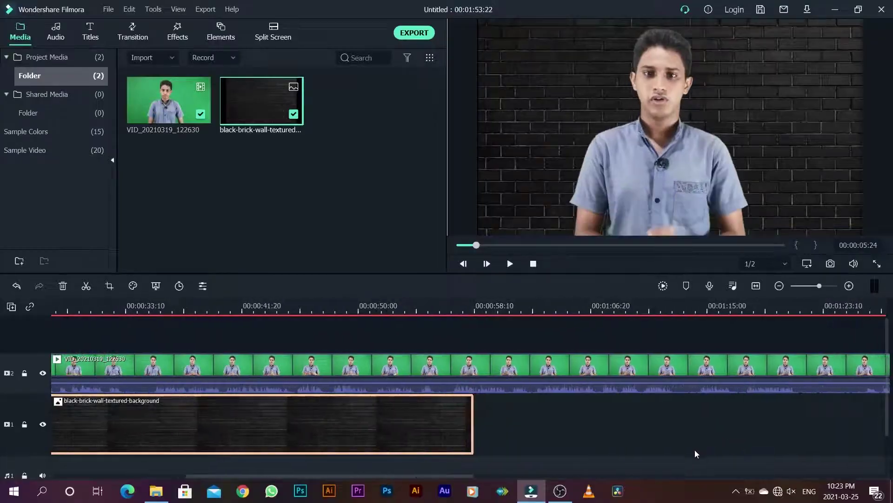
scroll(643, 451, down, 5)
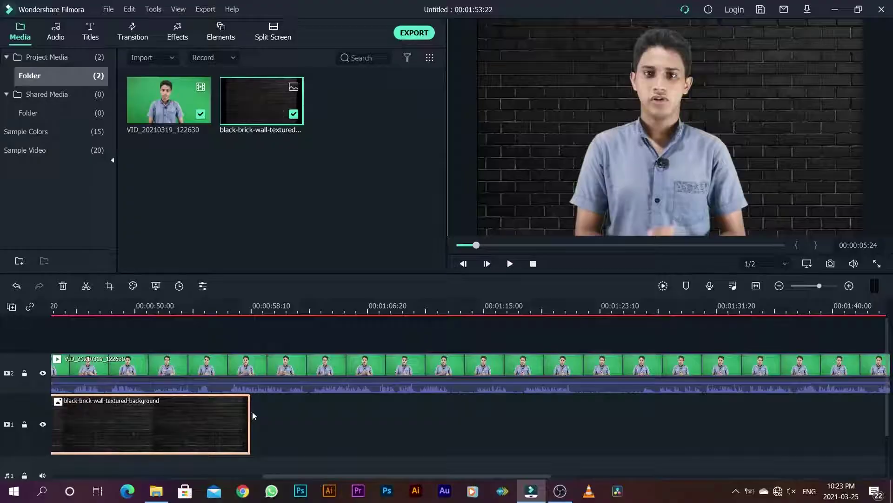
drag(250, 419, 675, 410)
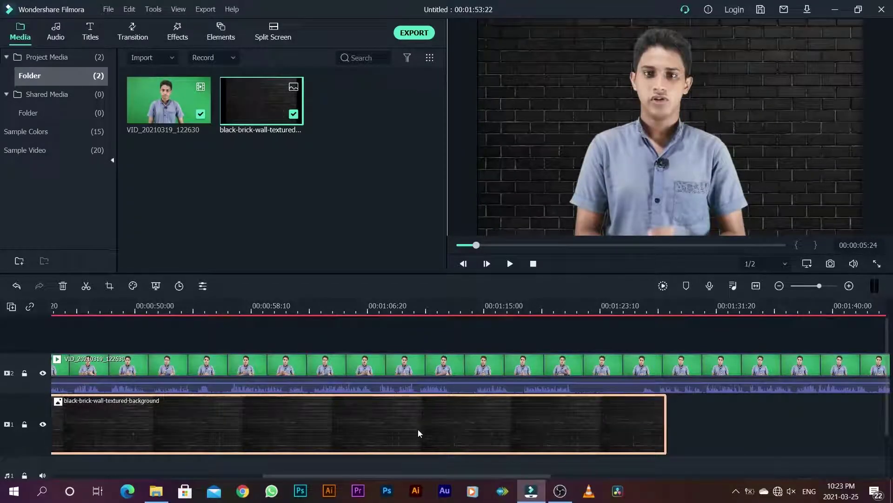
scroll(418, 430, down, 2)
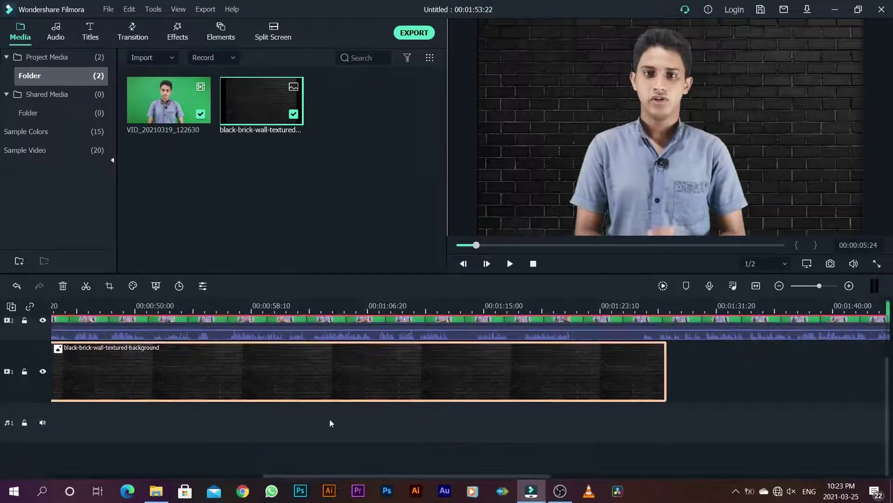
scroll(289, 403, up, 2)
scroll(288, 403, down, 1)
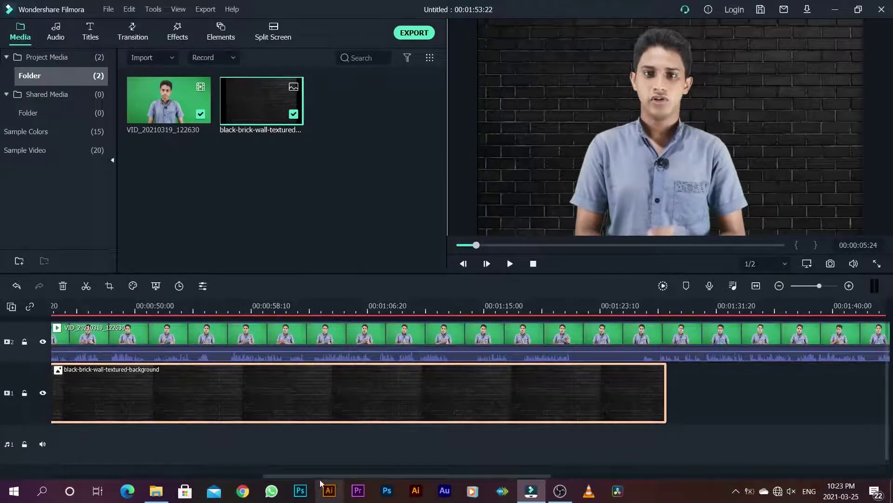
drag(315, 474, 104, 475)
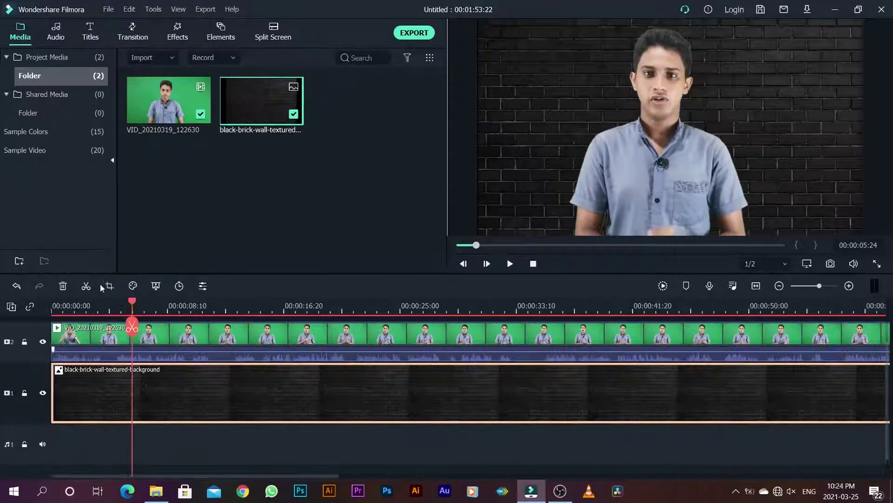
drag(132, 301, 5, 321)
key(space)
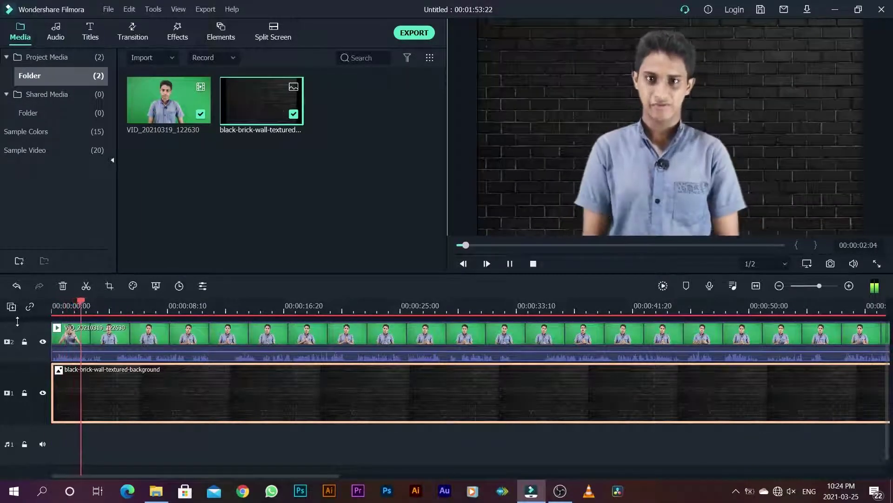
key(space)
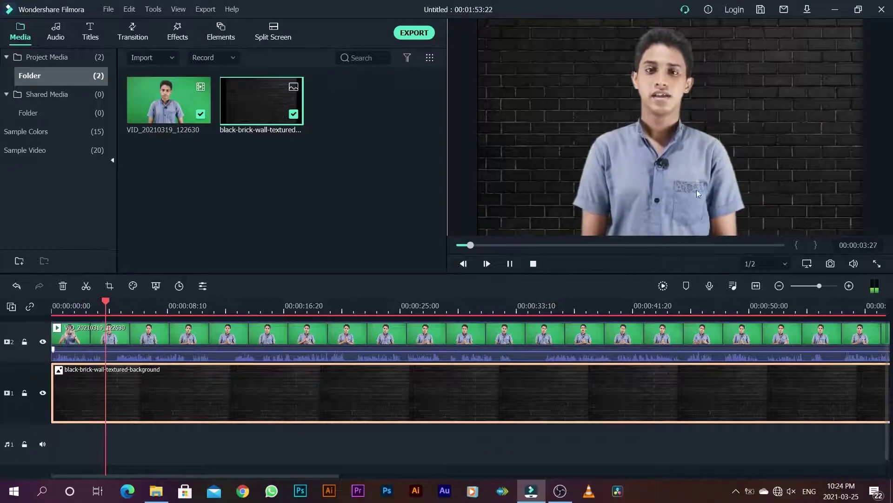
click(245, 337)
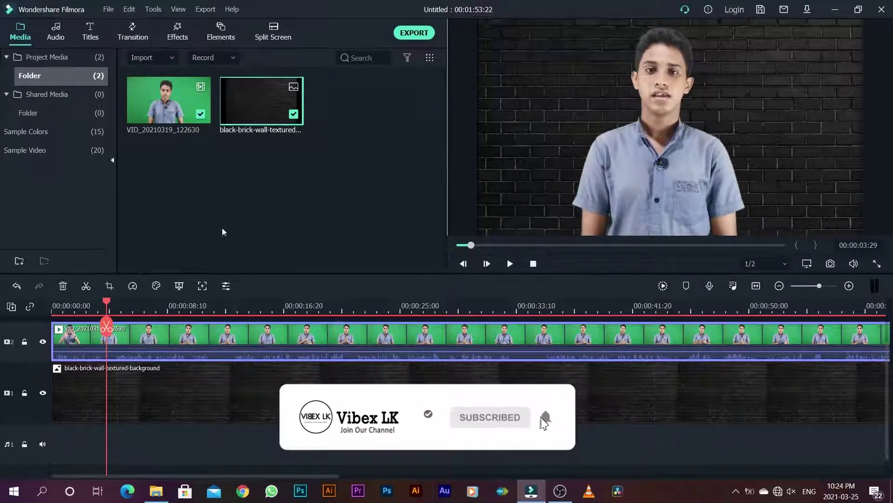
click(666, 149)
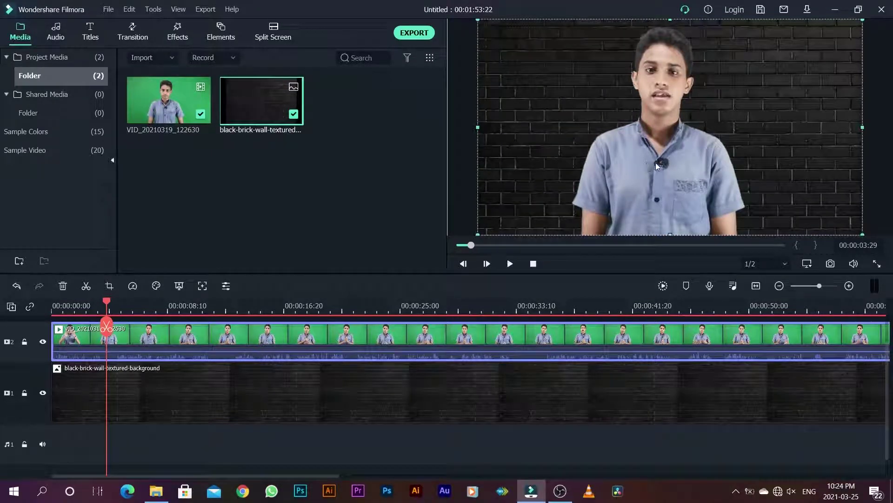
Drag the keyed presenter to the right side of the preview and play to check placement
drag(655, 163, 738, 163)
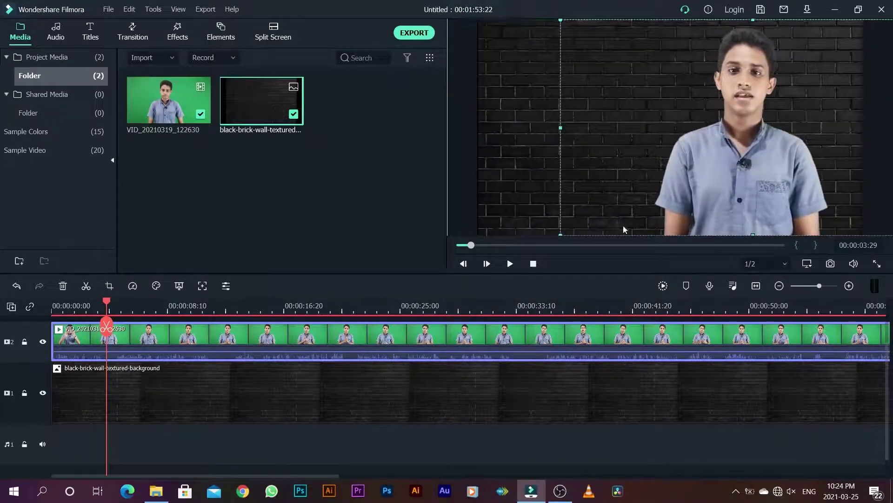
key(space)
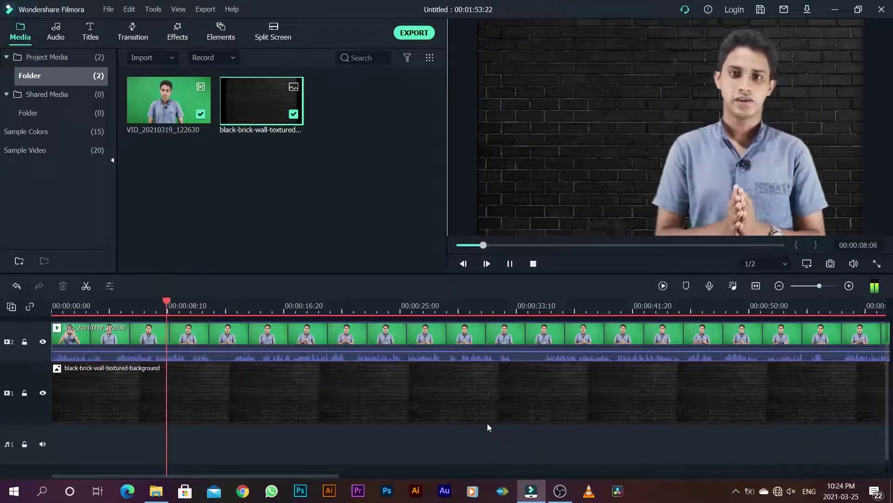
key(space)
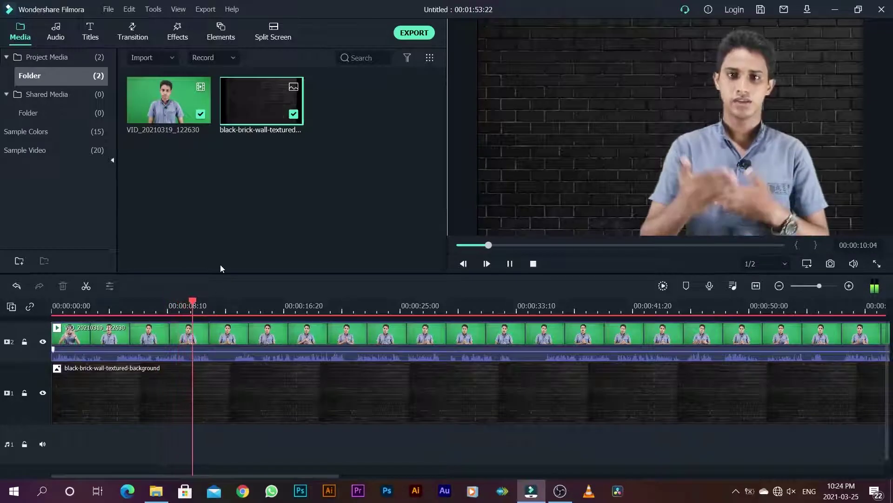